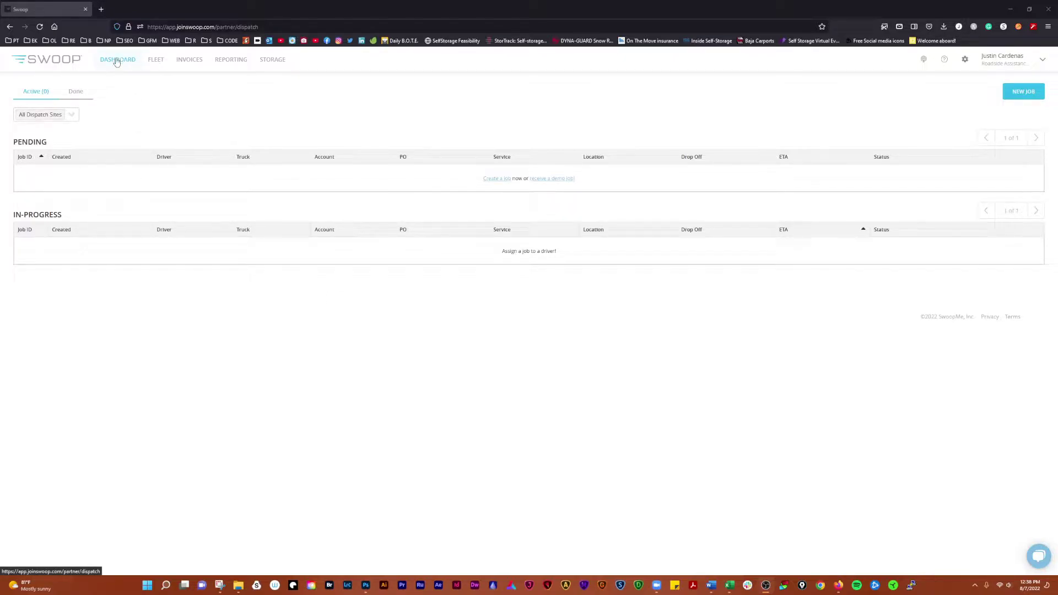
pyautogui.click(72, 117)
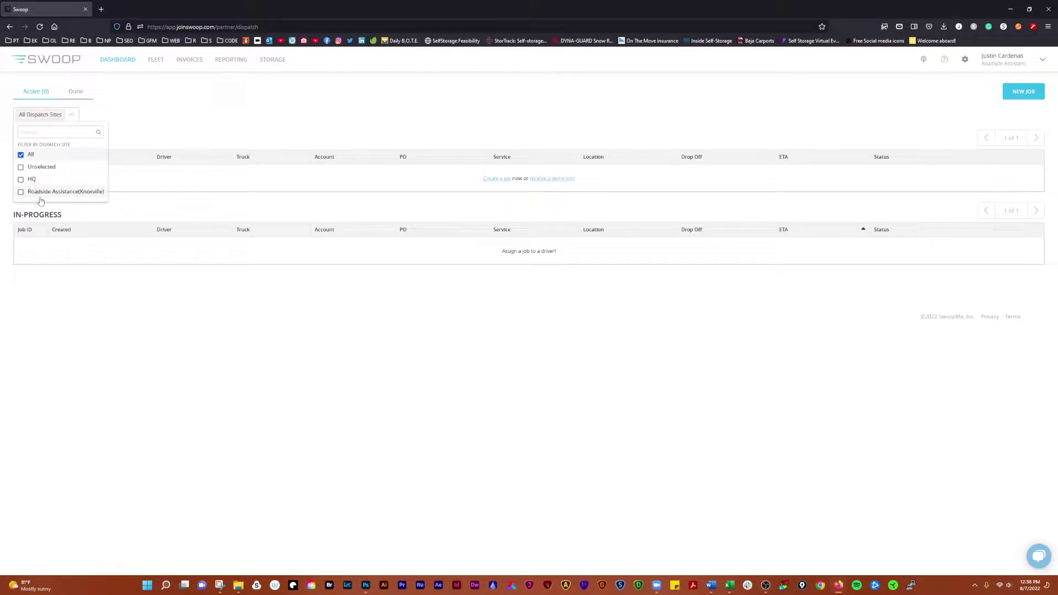
pyautogui.click(171, 117)
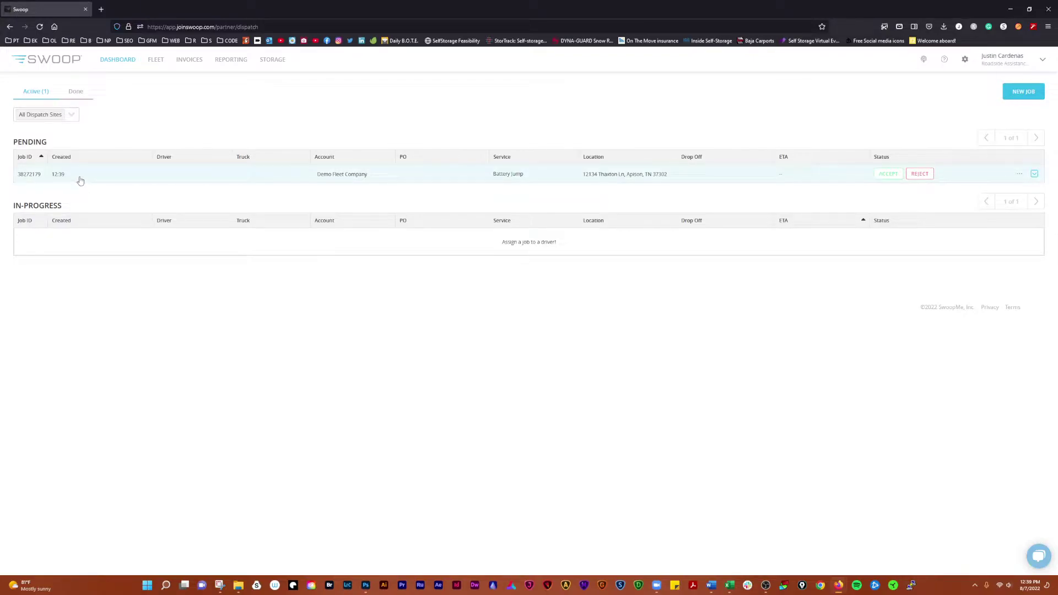
# Accept the pending battery jump job from Demo Fleet Company and submit an ETA of 30 minutes
pyautogui.click(887, 174)
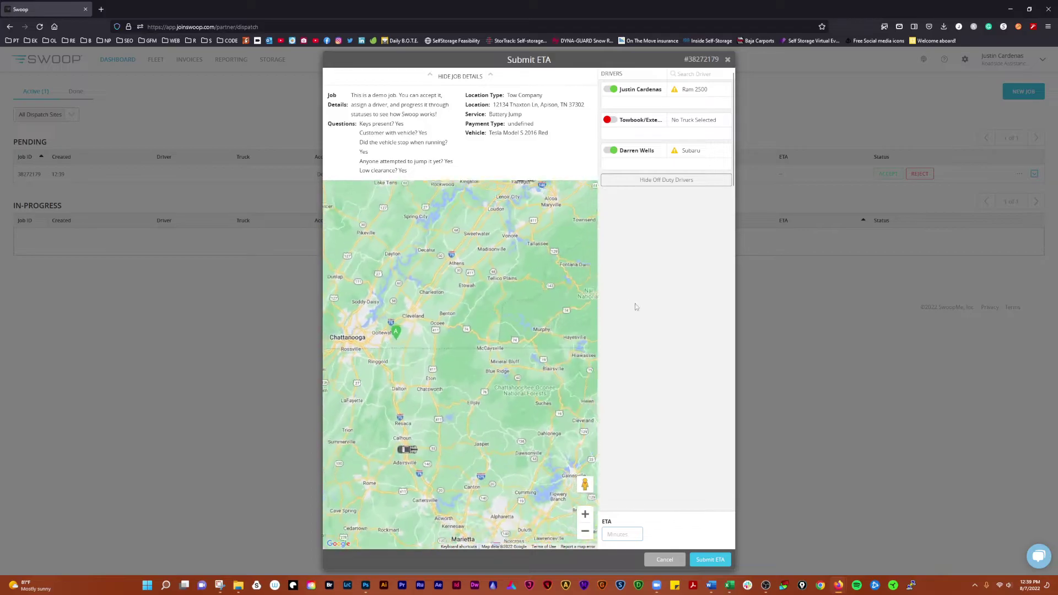
pyautogui.moveTo(695, 96)
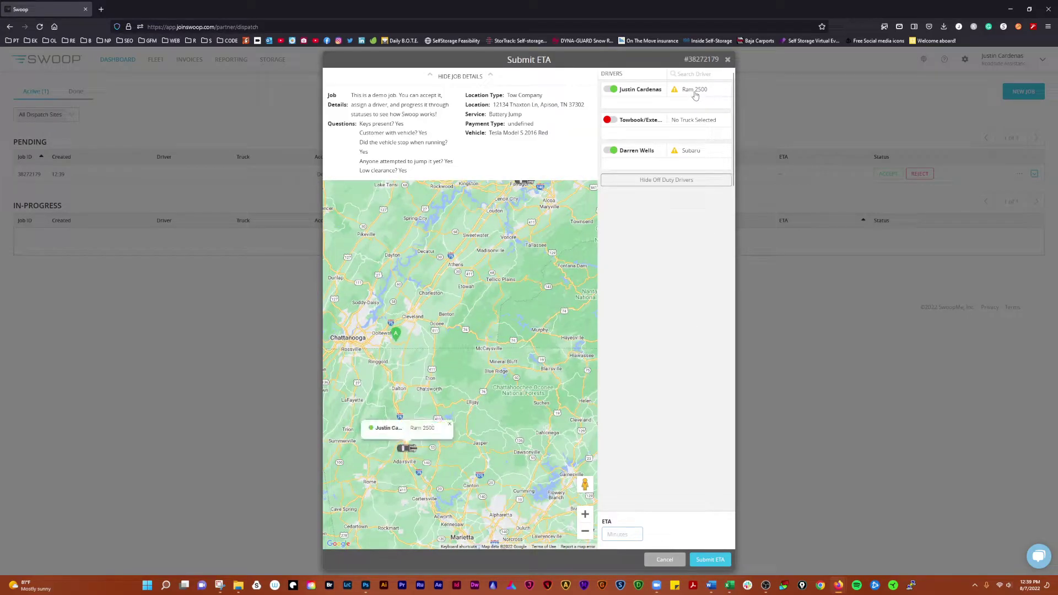
pyautogui.click(715, 561)
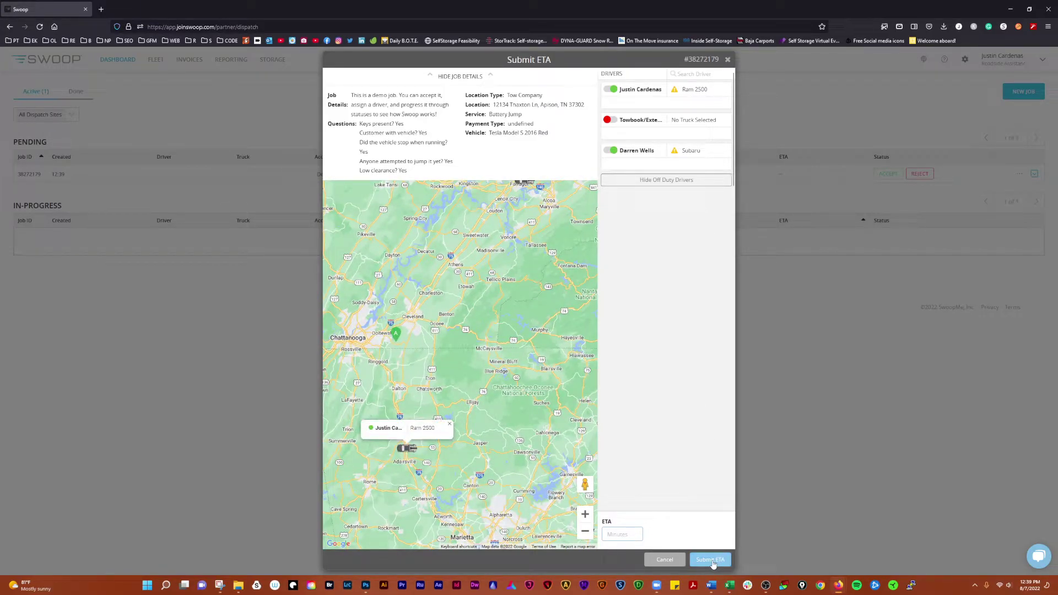
pyautogui.click(626, 534)
pyautogui.write('30')
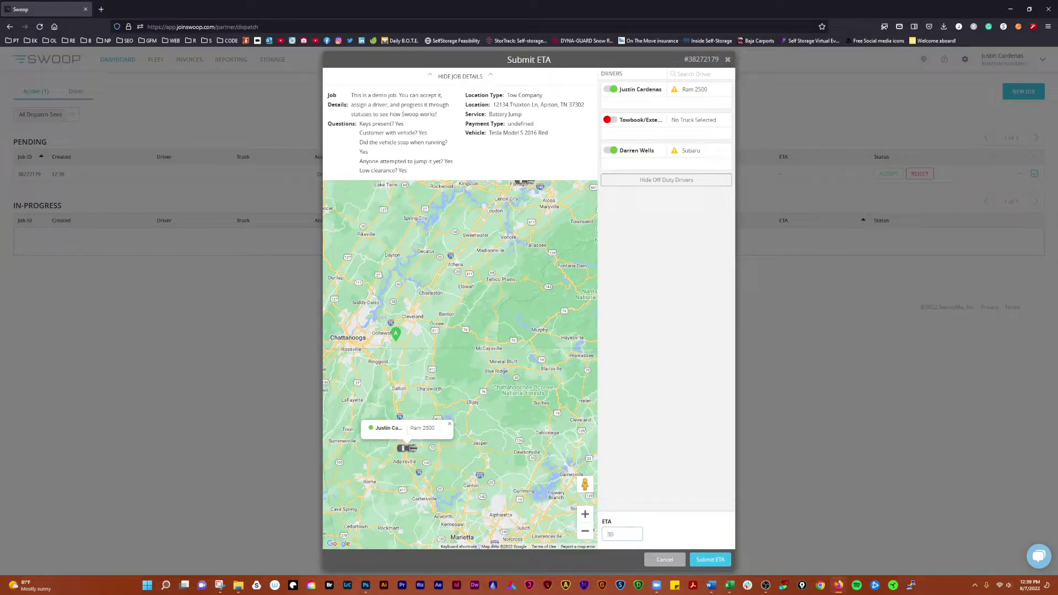
pyautogui.click(711, 560)
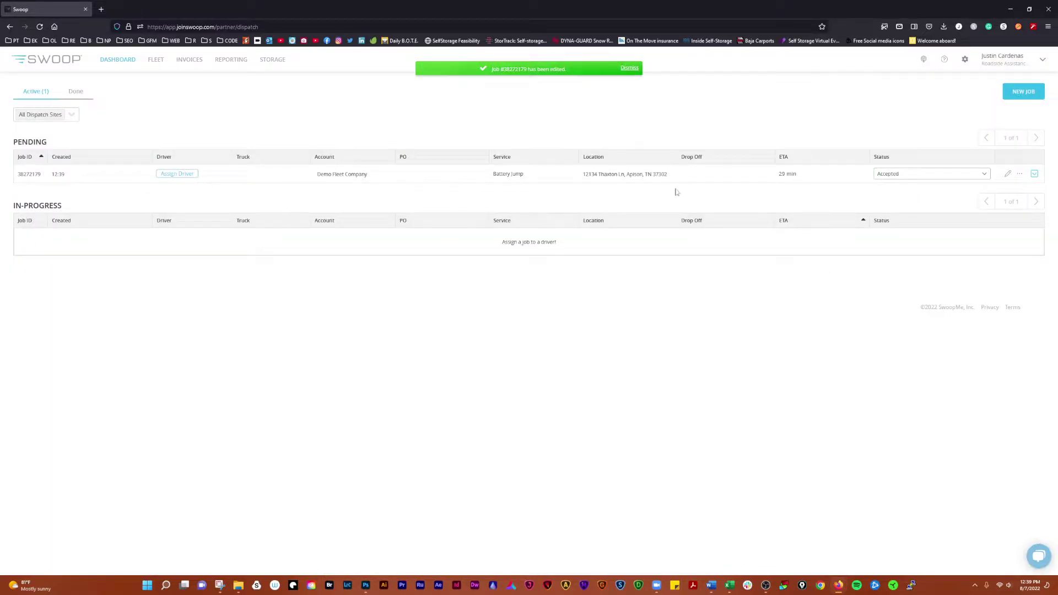
# Set the accepted battery jump job's status to Dispatched and assign it to the driver with the Ram 2500
pyautogui.click(920, 176)
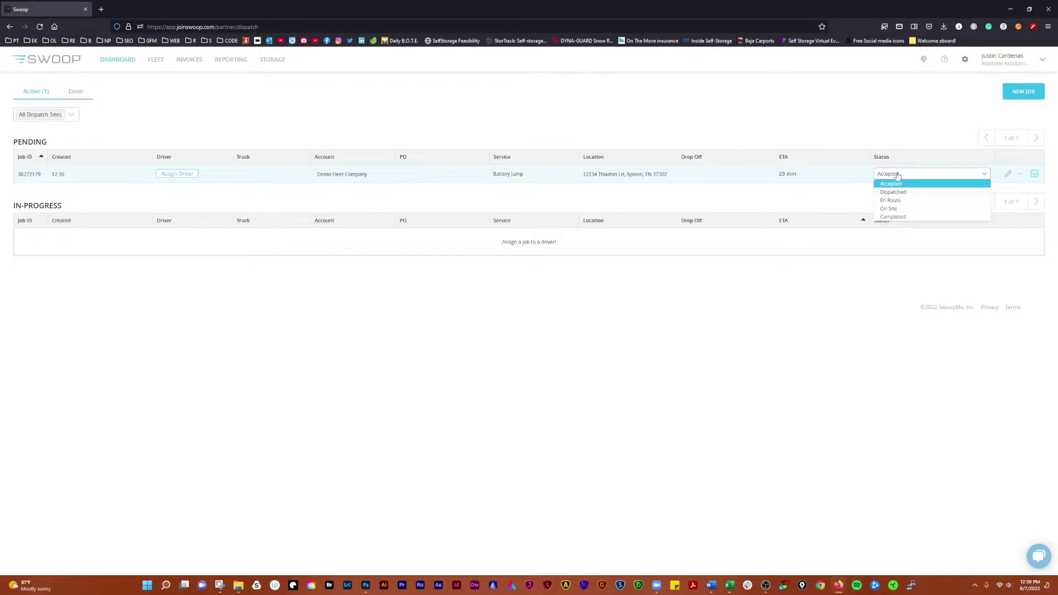
pyautogui.click(904, 192)
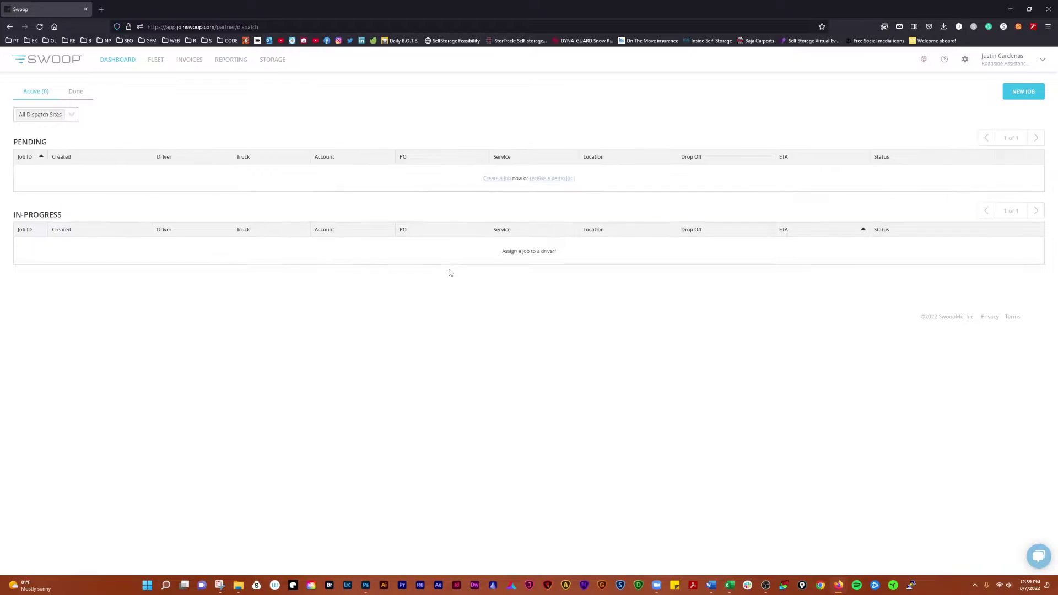
pyautogui.click(177, 247)
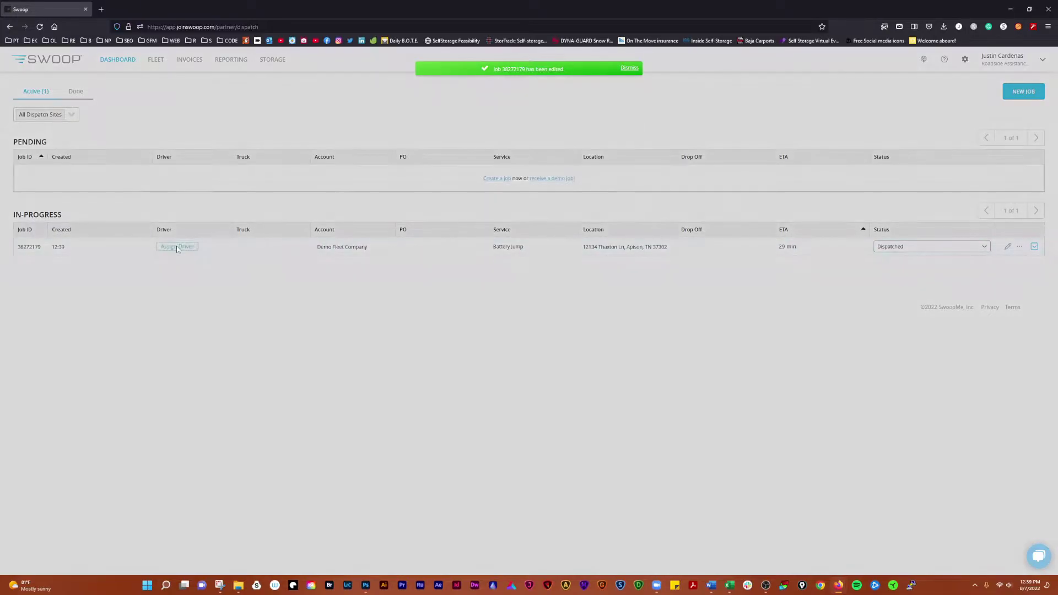
pyautogui.click(676, 106)
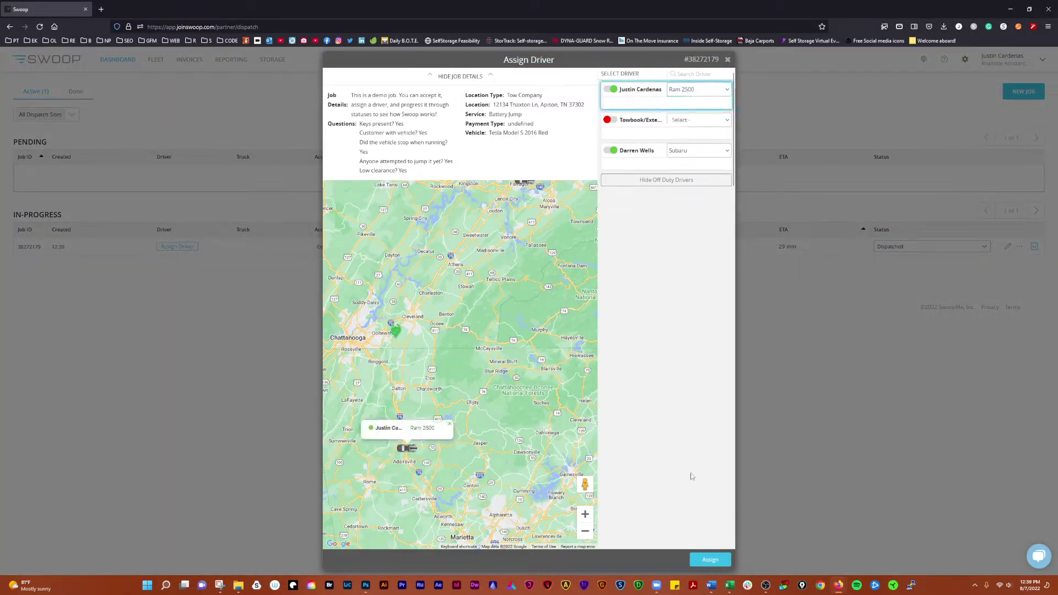
pyautogui.click(708, 560)
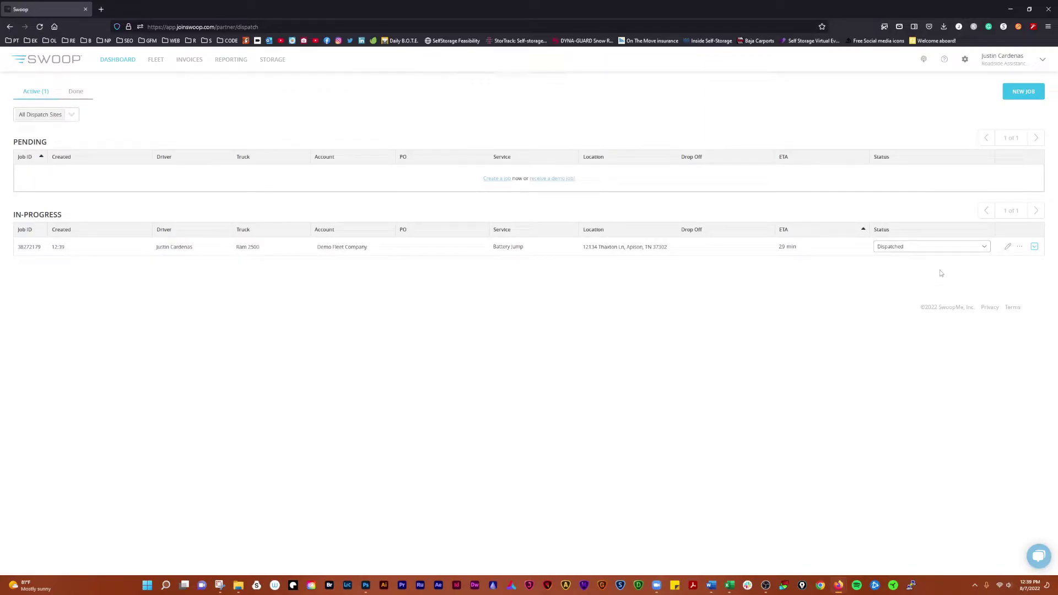
# Expand the in-progress battery jump job's details and set its status to En Route
pyautogui.click(1034, 246)
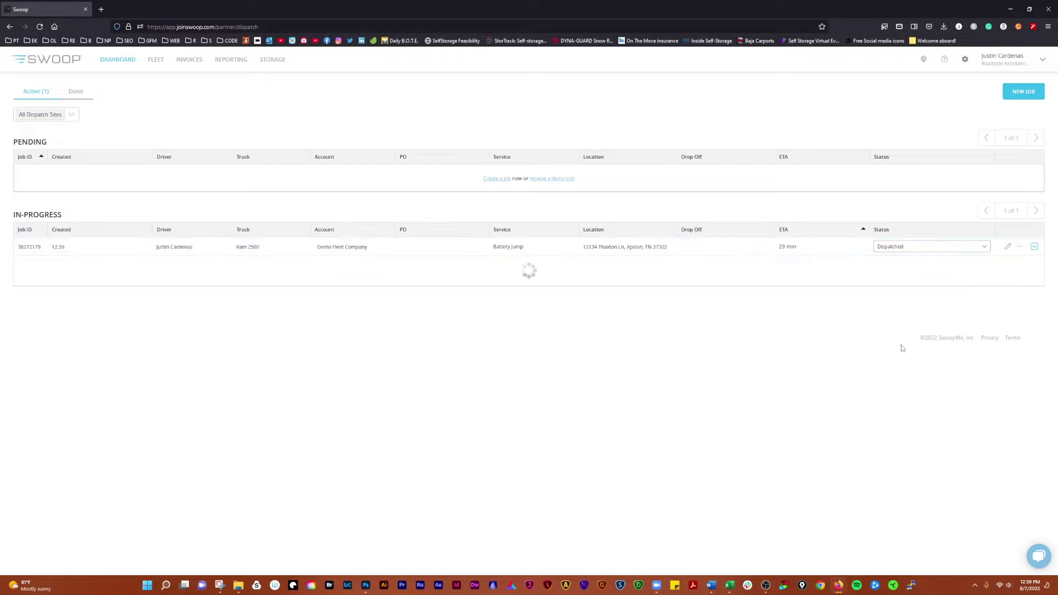
pyautogui.scroll(-2, 901, 367)
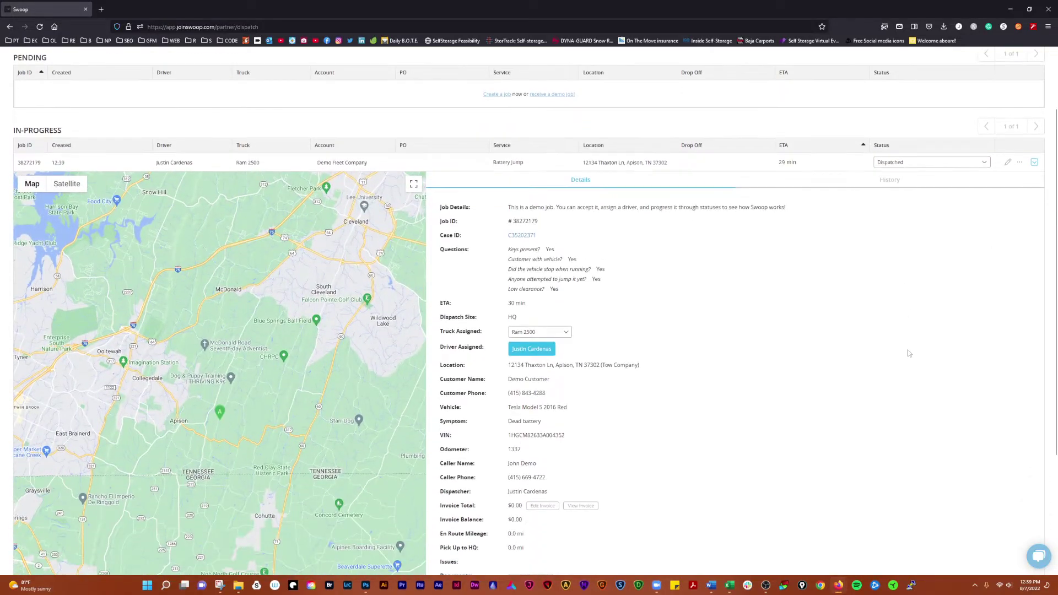
pyautogui.scroll(2, 909, 354)
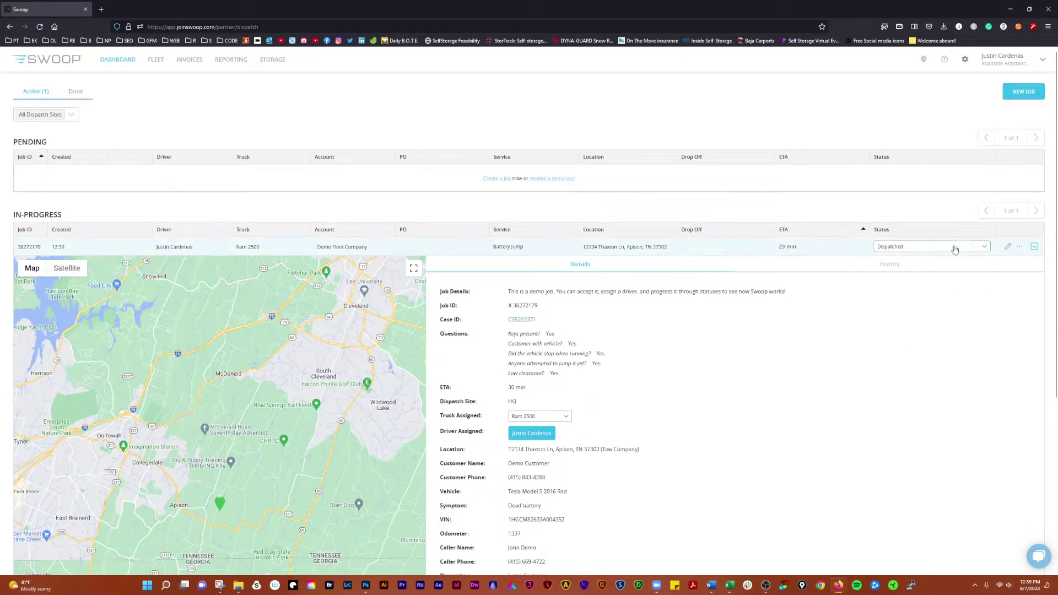
pyautogui.click(953, 247)
pyautogui.click(893, 265)
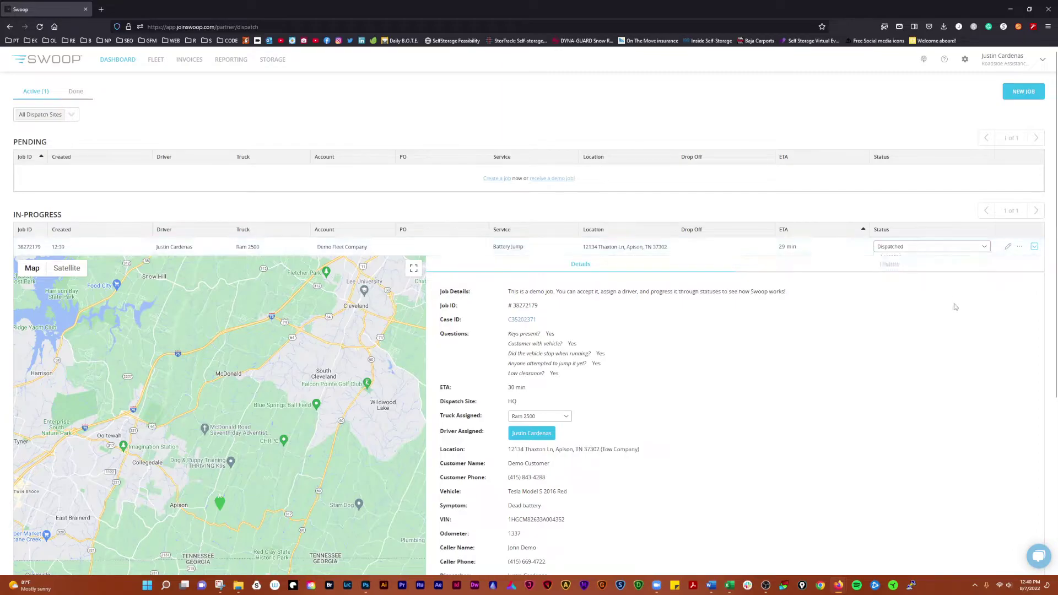
# Advance the battery jump job's status to On Site and finish it as Completed
pyautogui.click(933, 251)
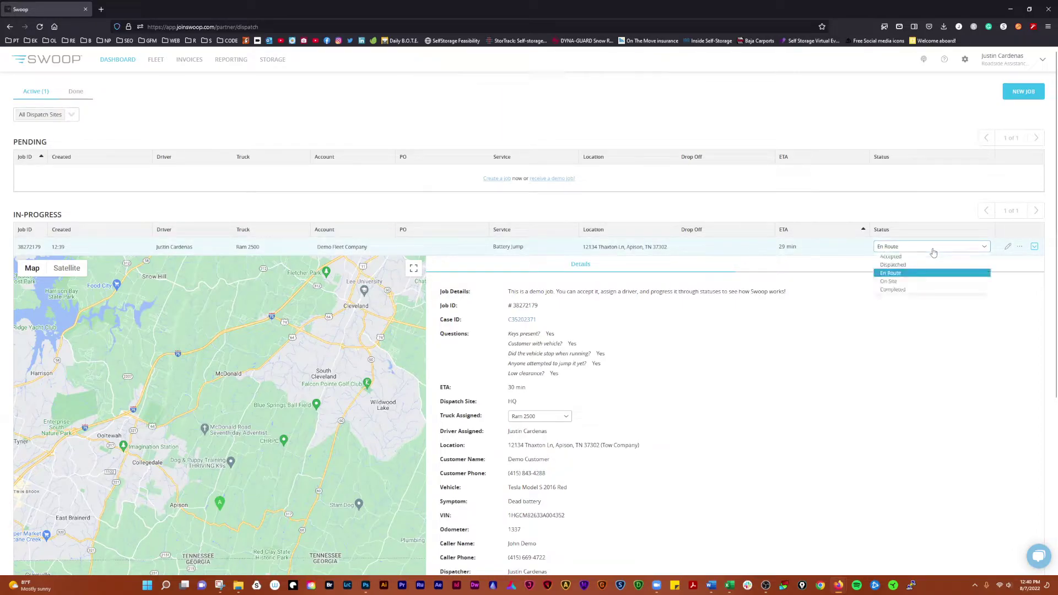
pyautogui.click(896, 282)
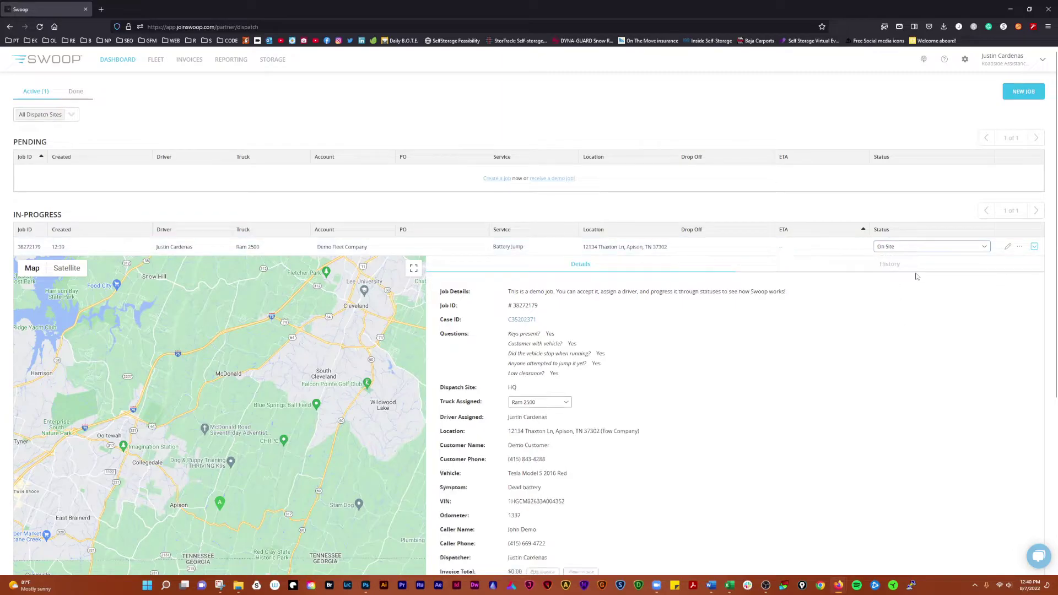
pyautogui.click(915, 247)
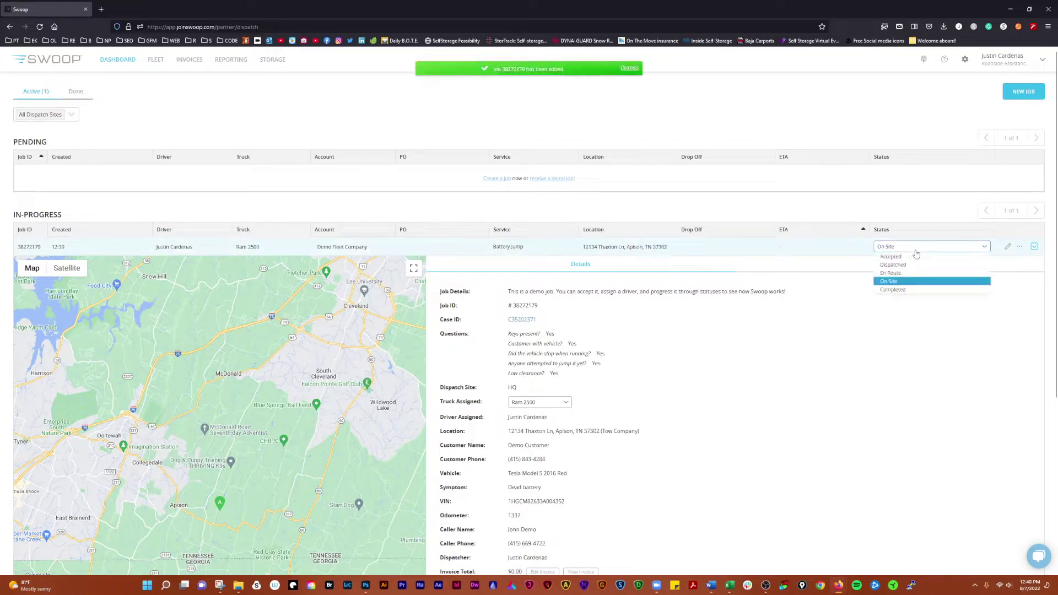
pyautogui.click(901, 290)
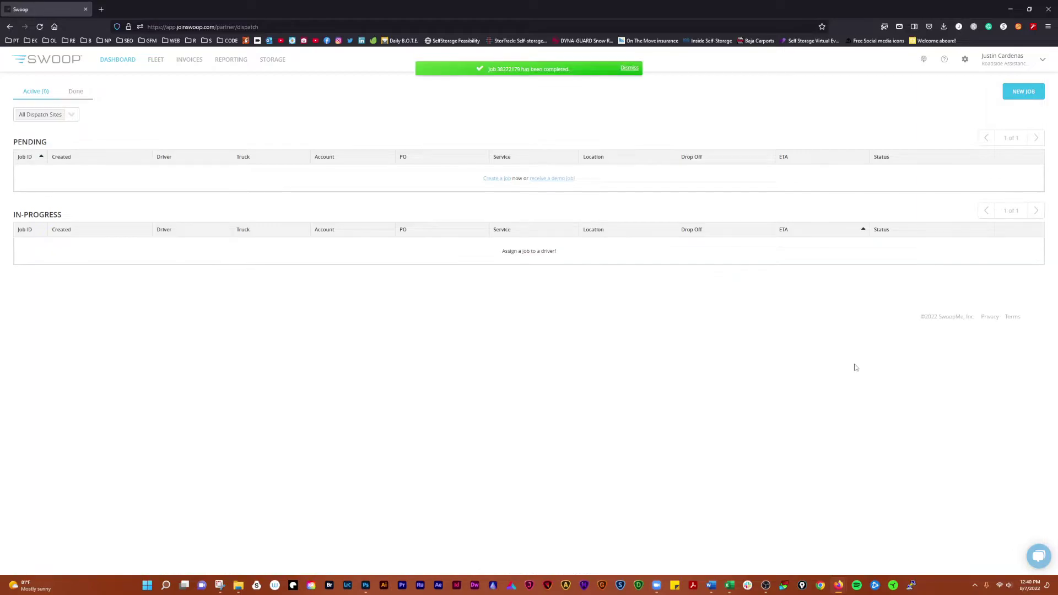
# Approve the new invoice for the Demo Fleet Company battery jump job
pyautogui.click(189, 61)
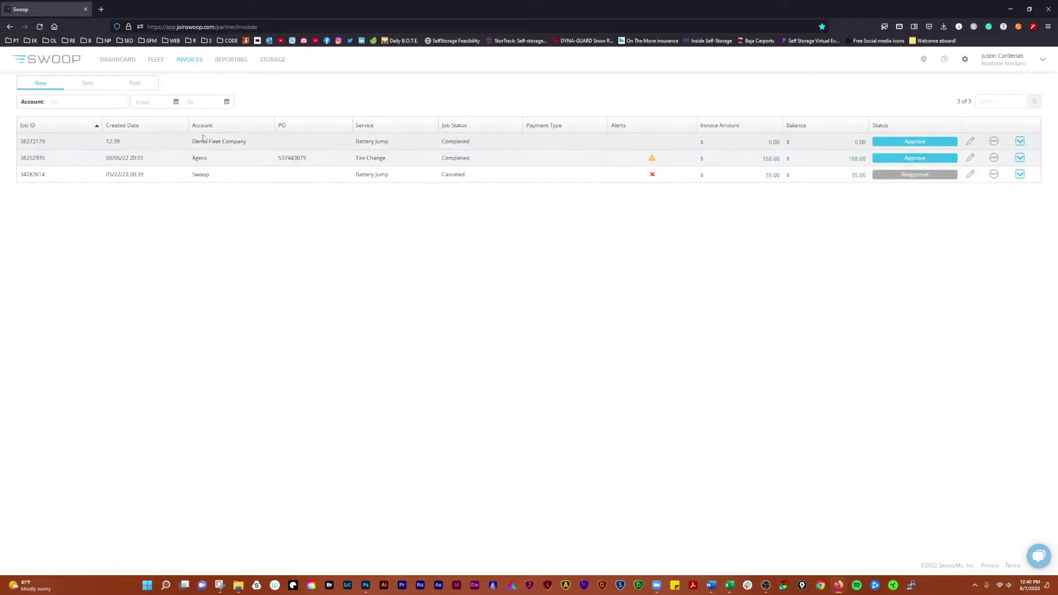
pyautogui.click(994, 142)
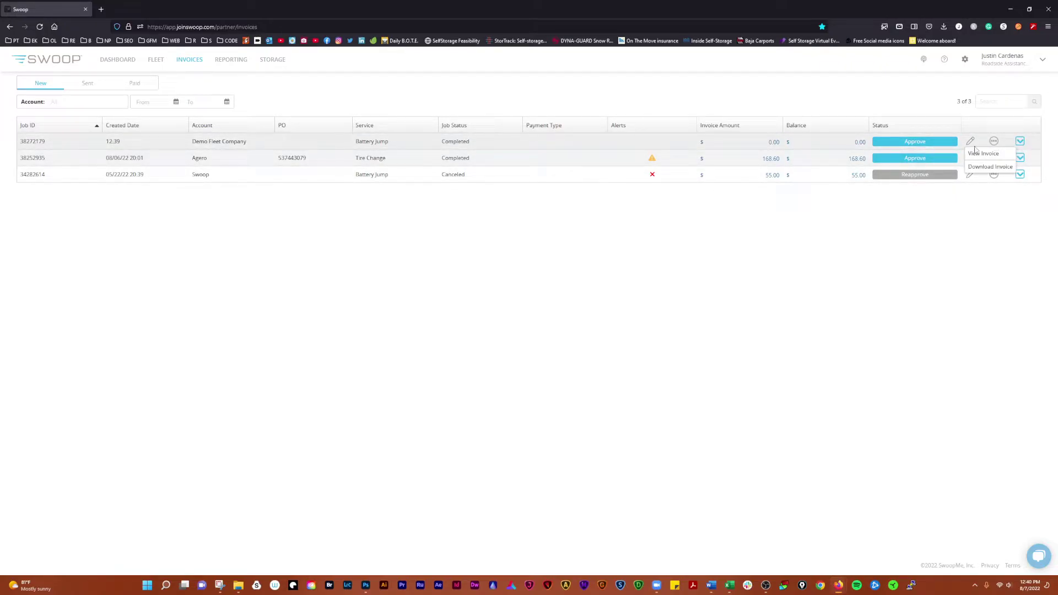
pyautogui.click(929, 144)
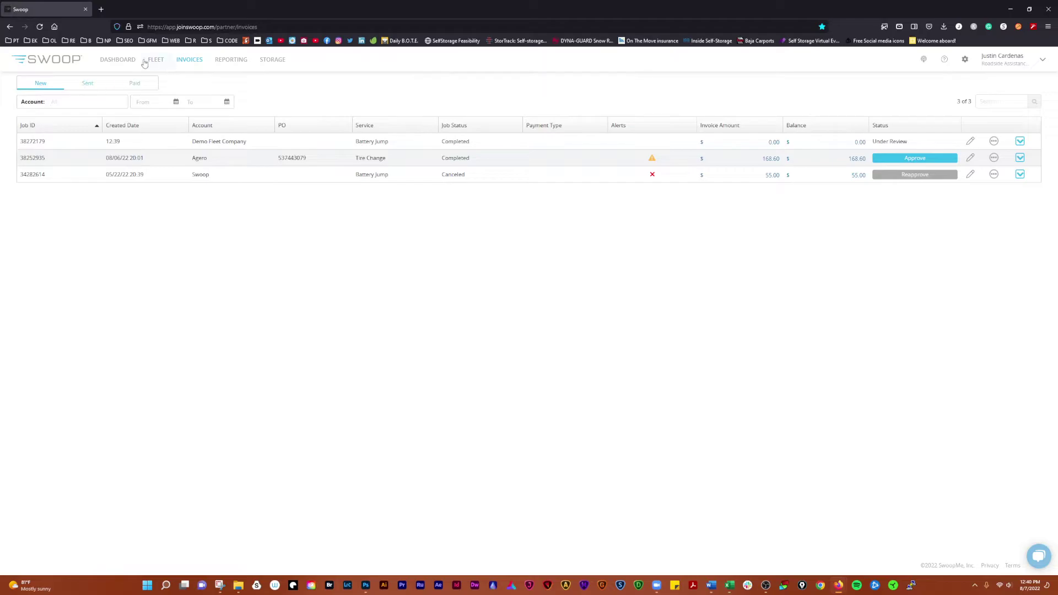
# Open the dashboard's list of done jobs and check the additional actions available for the Demo Fleet Company job
pyautogui.click(124, 61)
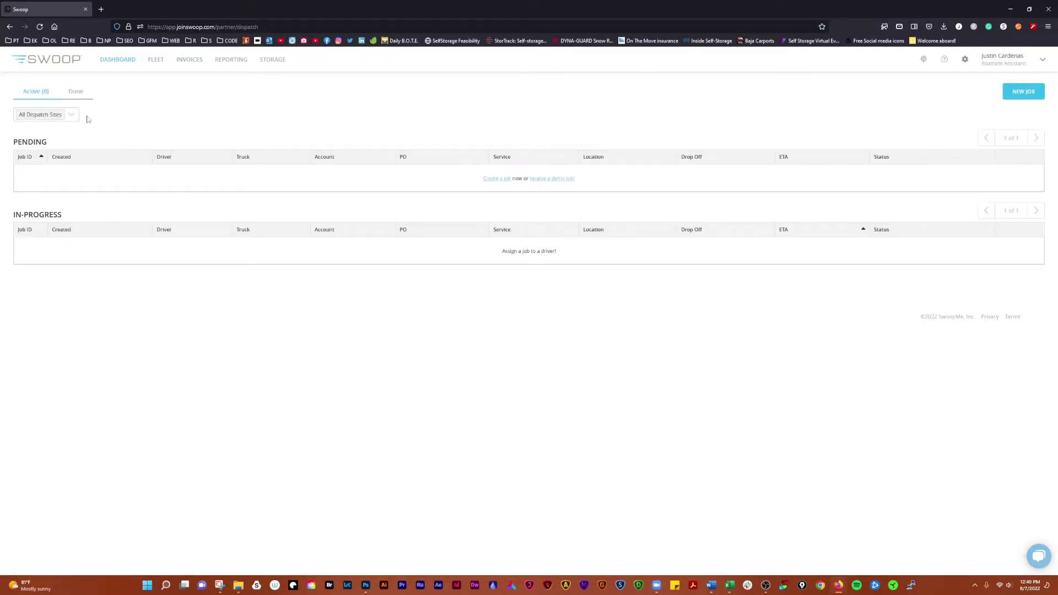
pyautogui.click(76, 91)
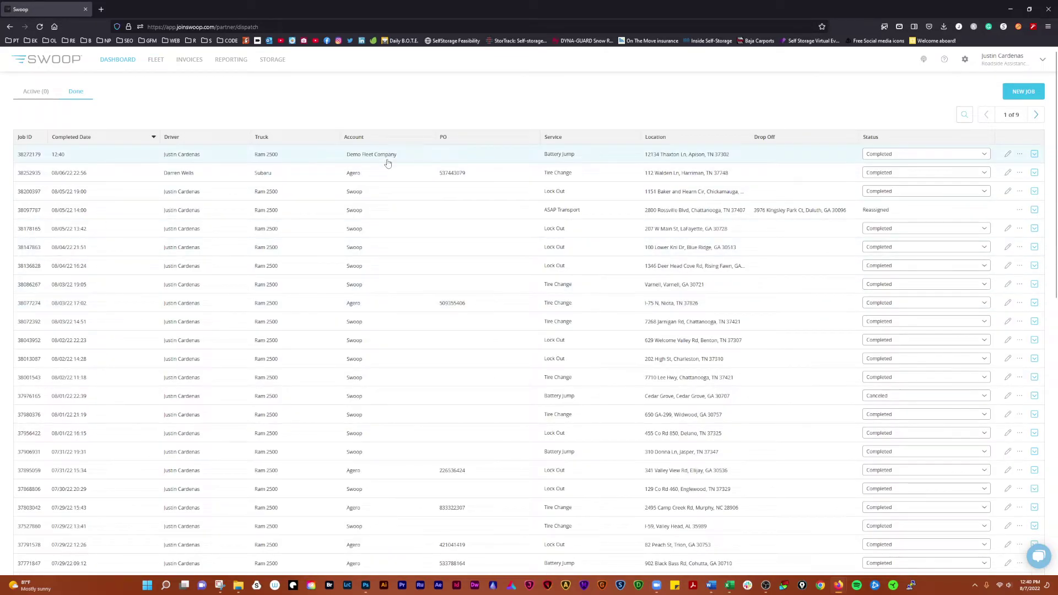
pyautogui.click(1022, 159)
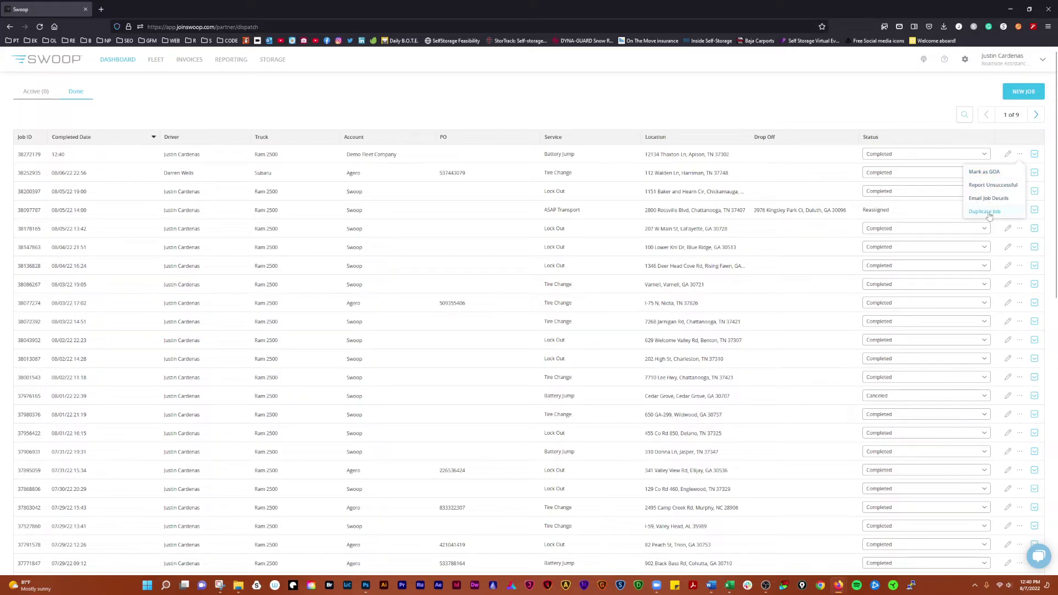
pyautogui.click(715, 104)
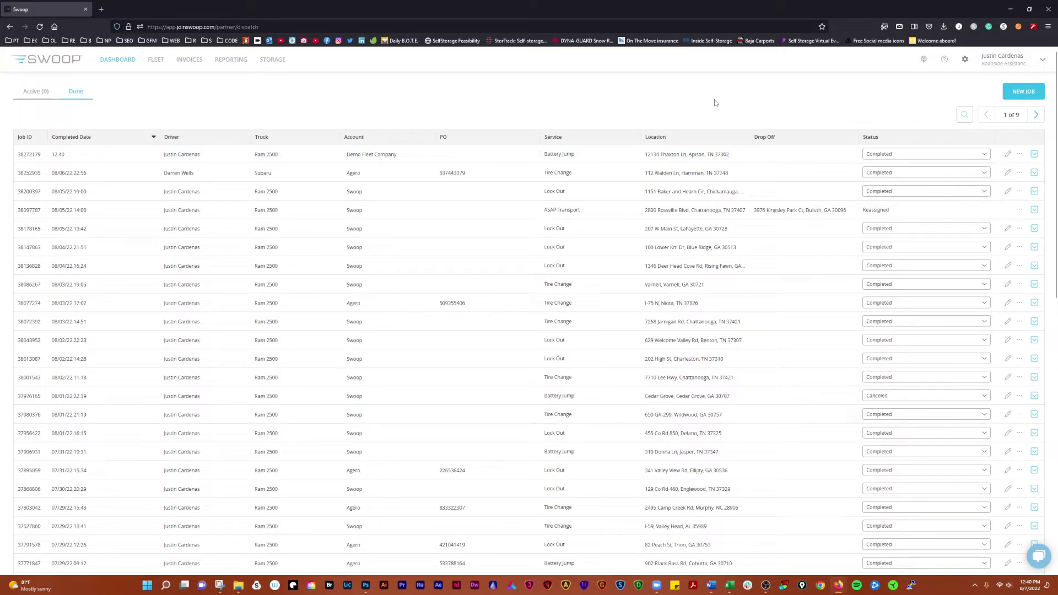
# Expand the canceled tire change job from 07/28/22 in the done list and assign it to the driver with the Ram 2500
pyautogui.scroll(-1, 380, 229)
pyautogui.scroll(-10, 379, 229)
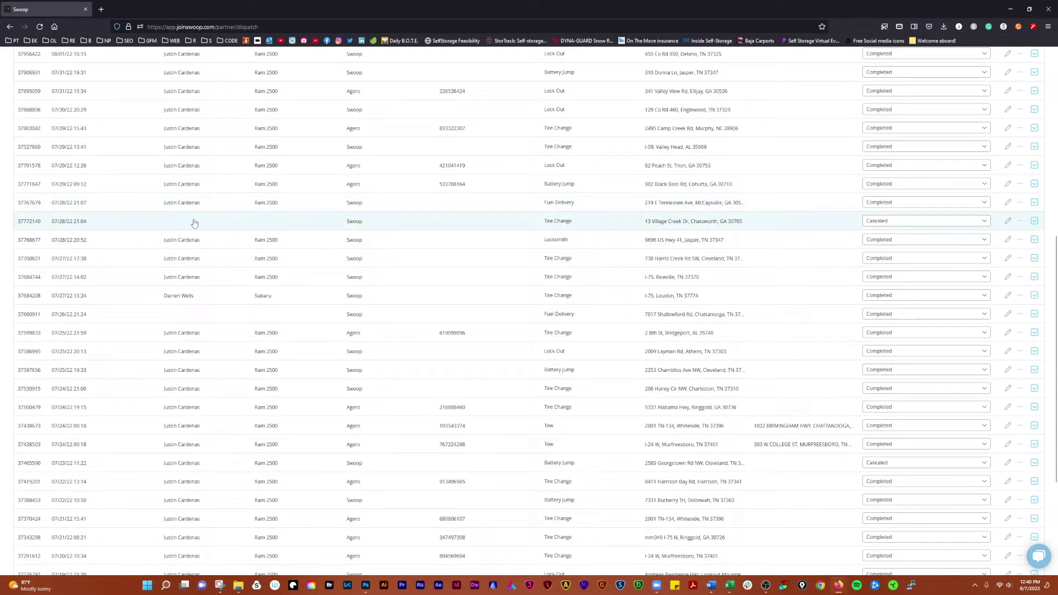
pyautogui.scroll(10, 190, 218)
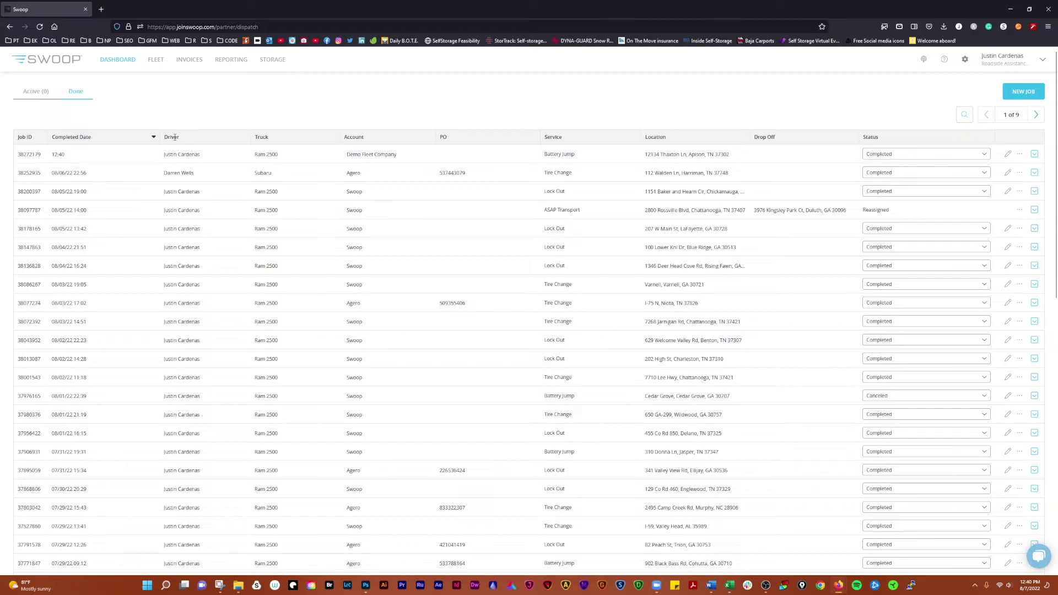
pyautogui.scroll(-10, 272, 166)
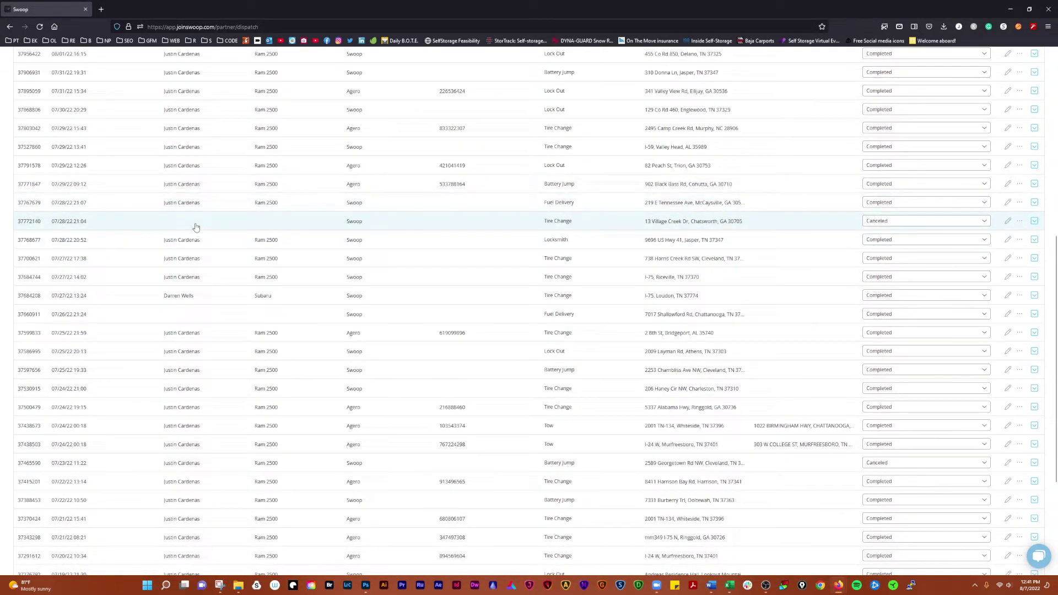
pyautogui.click(196, 227)
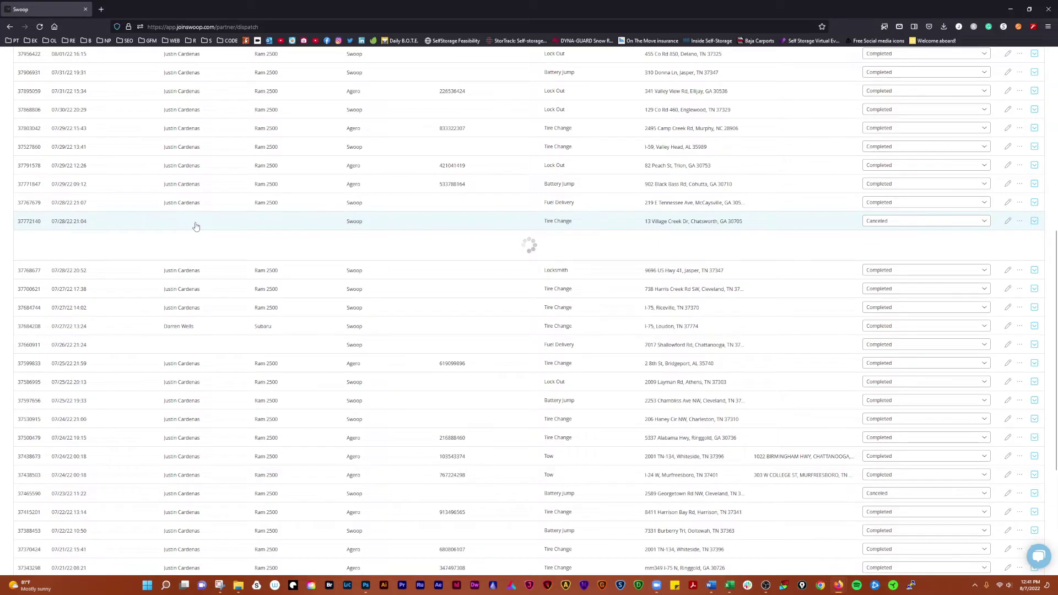
pyautogui.scroll(-3, 534, 285)
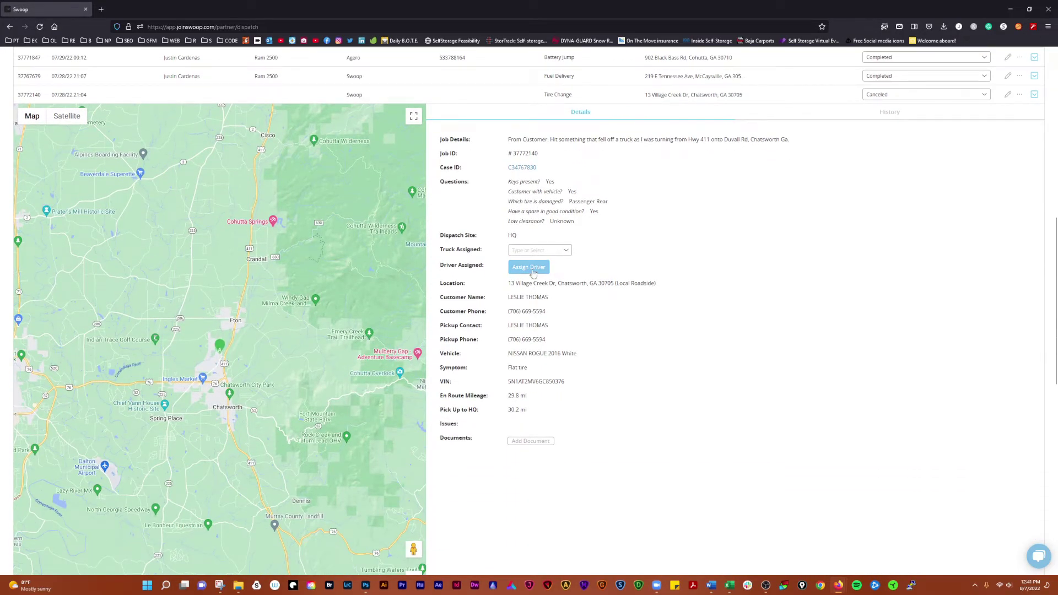
pyautogui.click(530, 269)
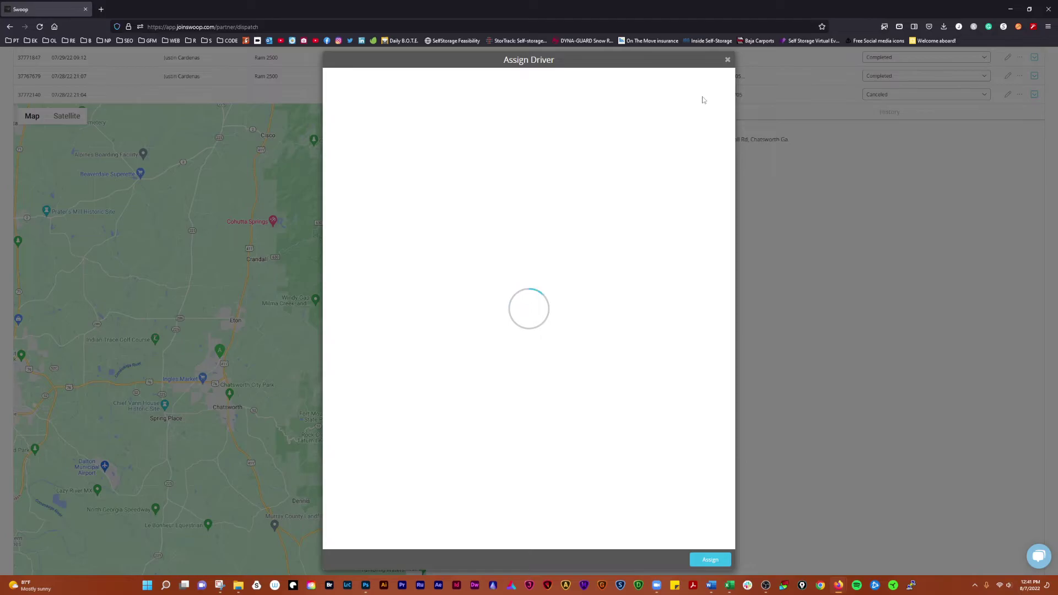
pyautogui.click(697, 90)
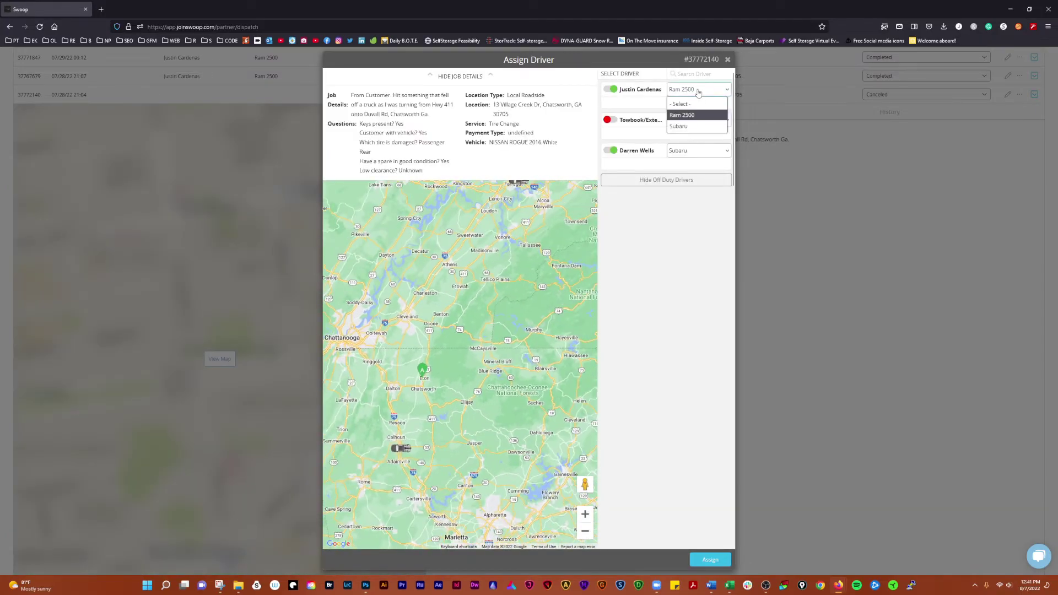
pyautogui.click(686, 109)
pyautogui.click(711, 559)
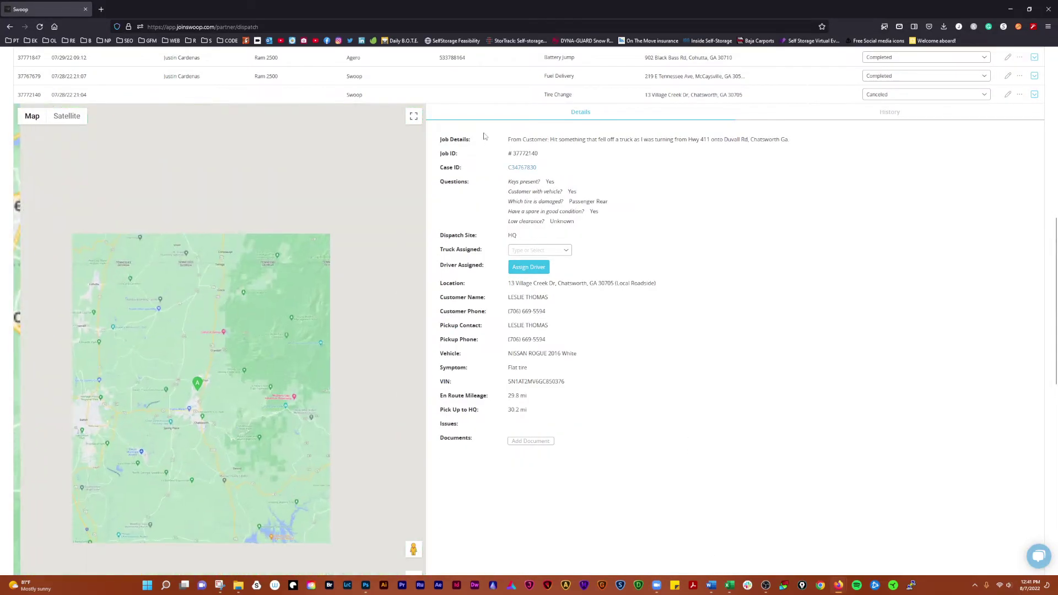
# Collapse the tire change job's details and assign the 07/26/22 fuel delivery job to the driver with the Ram 2500
pyautogui.click(463, 94)
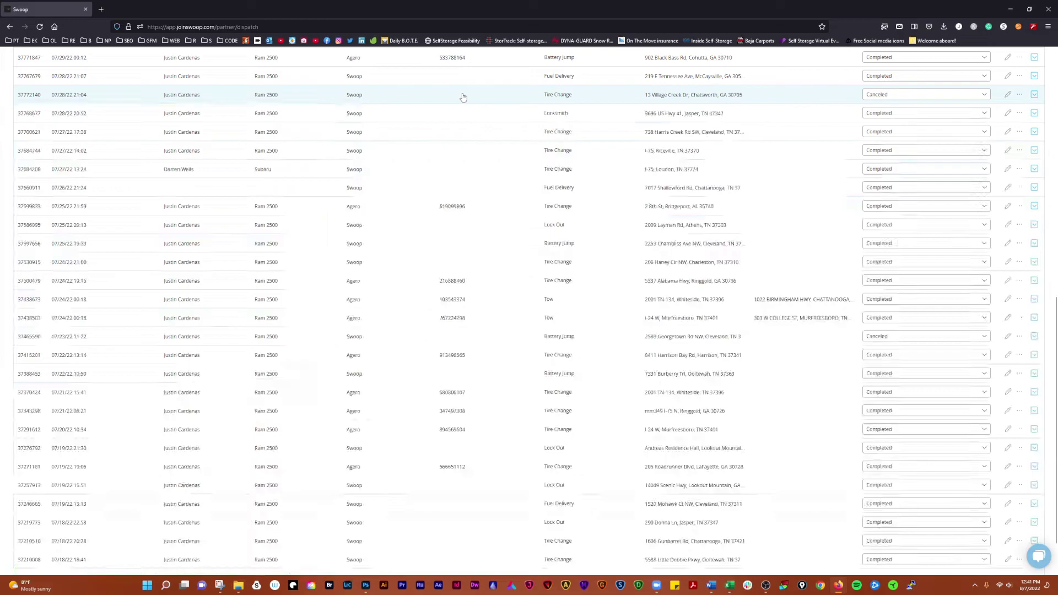
pyautogui.click(186, 189)
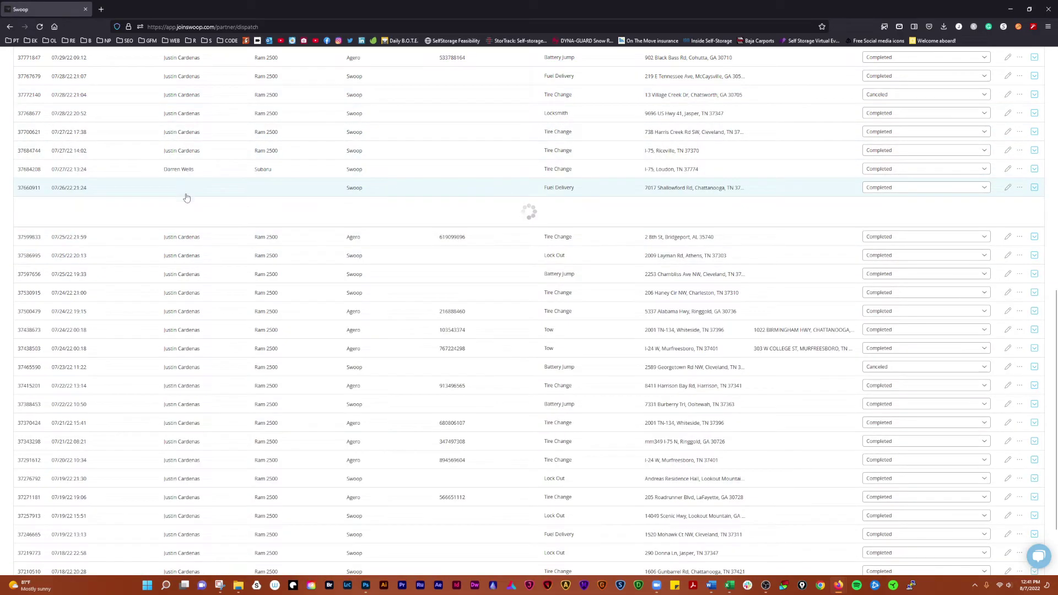
pyautogui.click(529, 340)
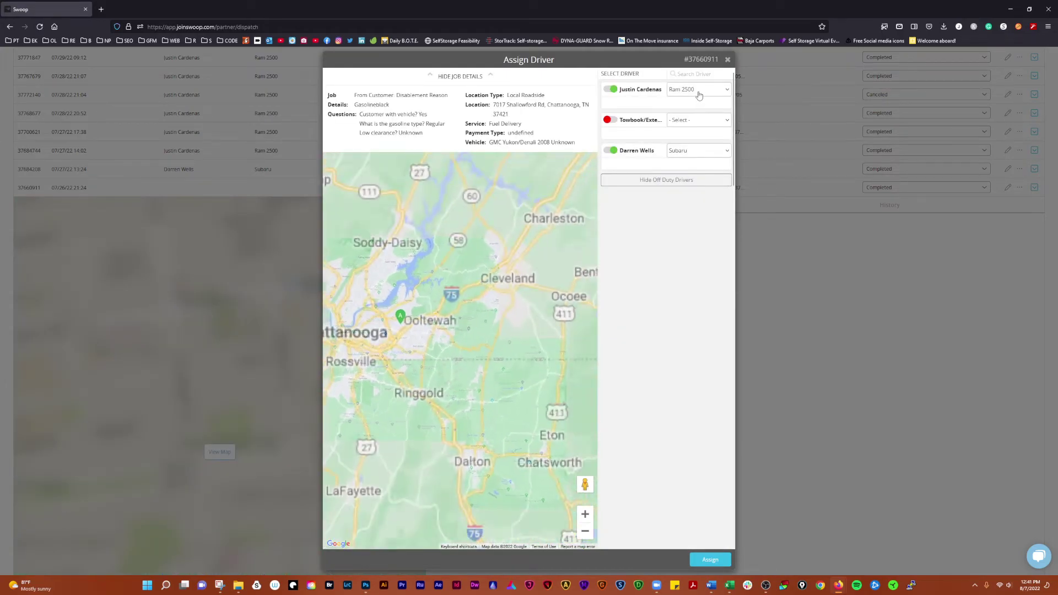
pyautogui.click(699, 96)
pyautogui.click(708, 560)
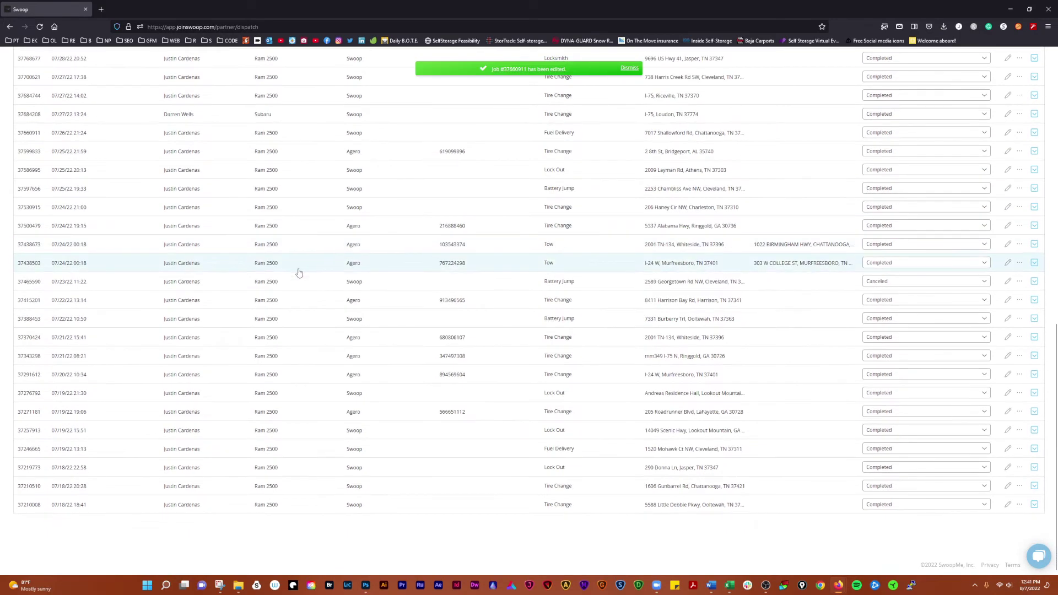
# Look through the done list to check the drivers and trucks on past jobs, and return to the dashboard's active jobs
pyautogui.scroll(3, 662, 358)
pyautogui.scroll(6, 750, 282)
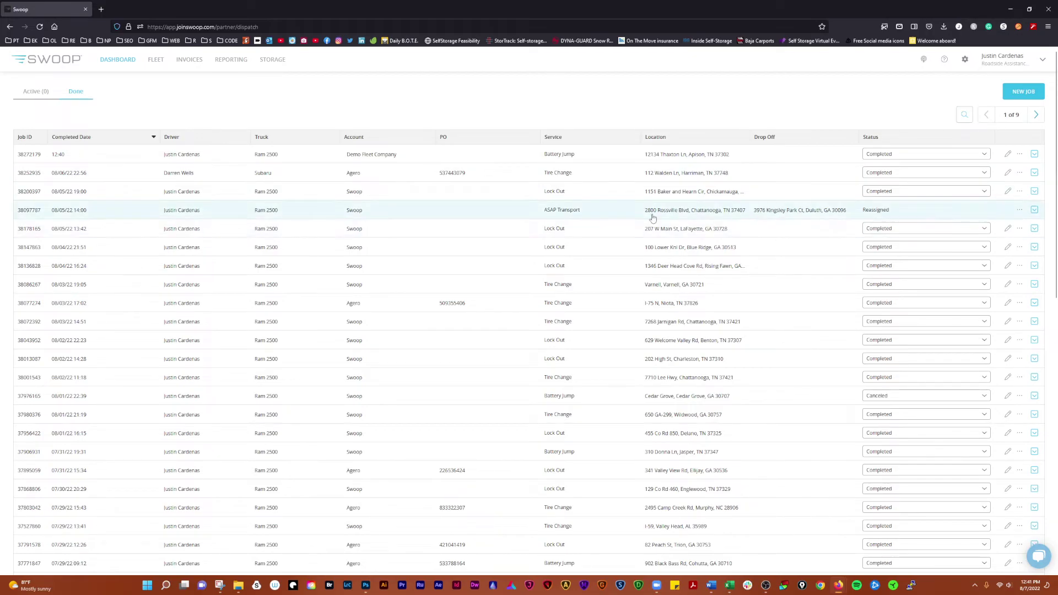
pyautogui.scroll(-5, 442, 271)
pyautogui.scroll(-3, 440, 278)
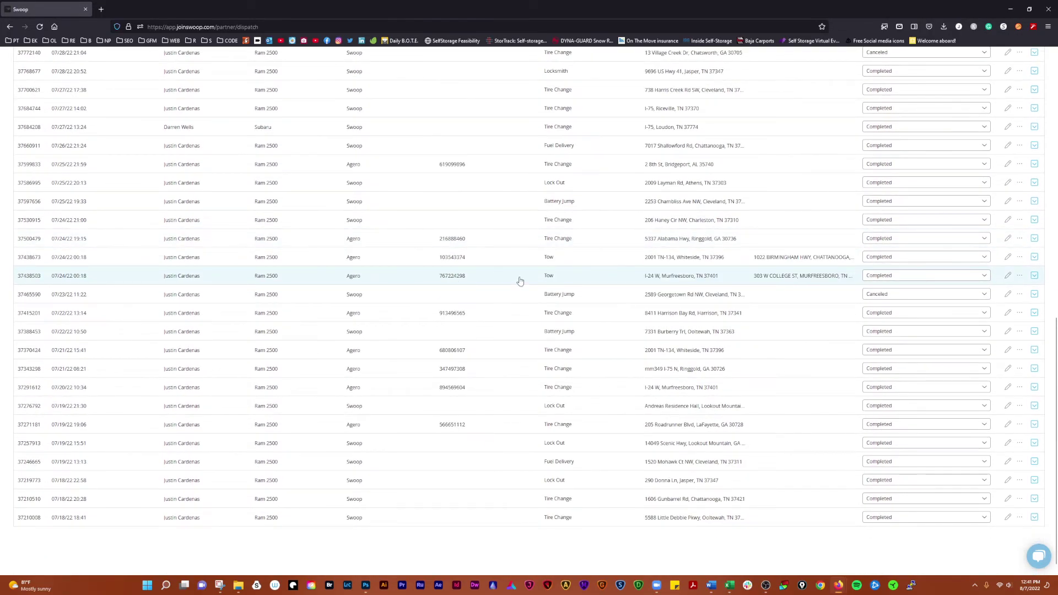
pyautogui.scroll(-1, 499, 289)
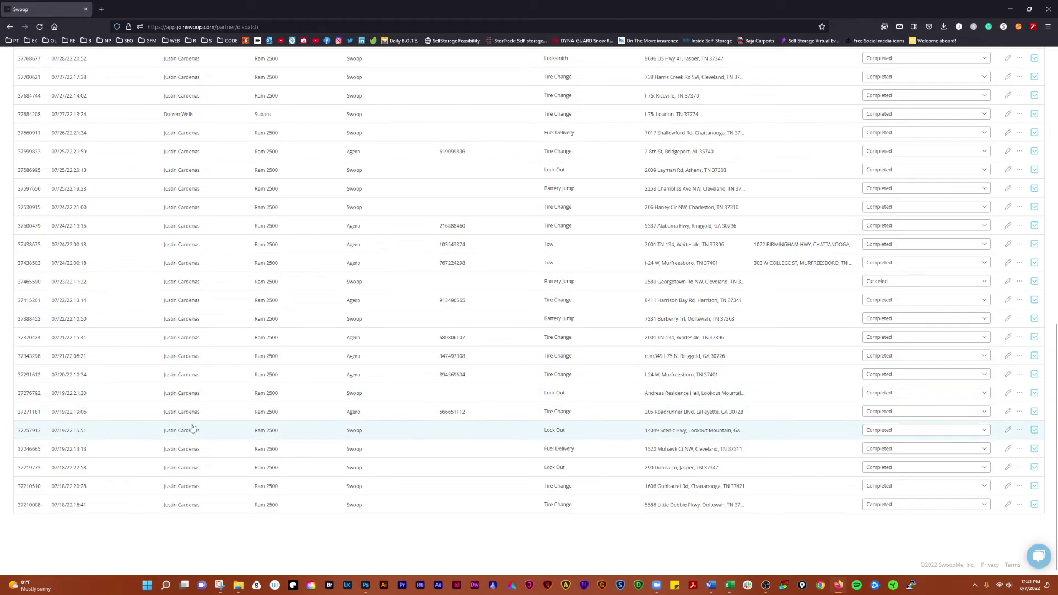
pyautogui.scroll(4, 235, 303)
pyautogui.scroll(5, 234, 303)
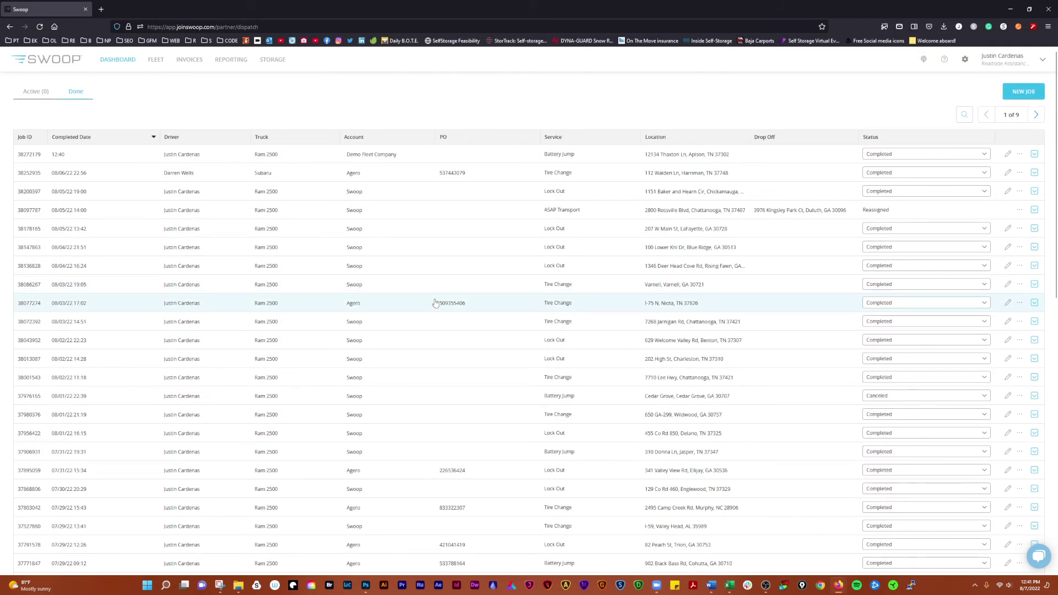
pyautogui.click(34, 97)
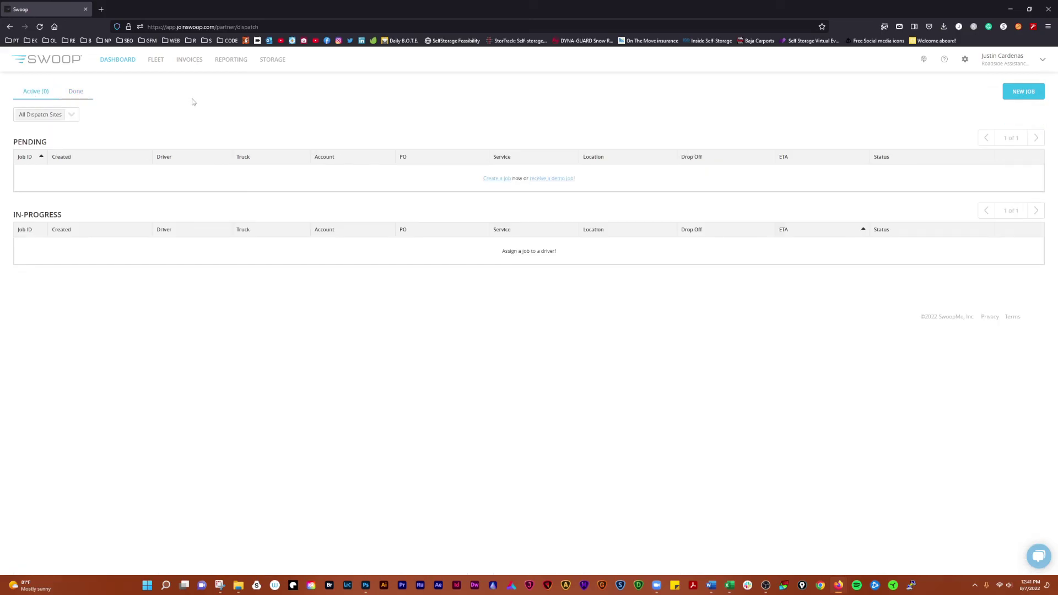